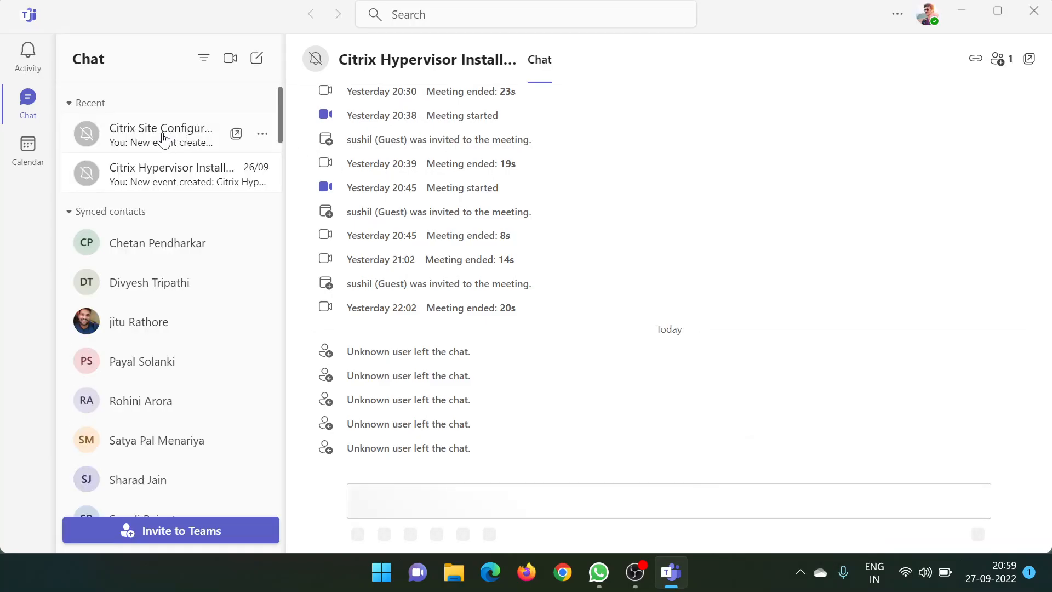
Join the Citrix Site Configurations meeting with the microphone and camera off.
left_click(163, 139)
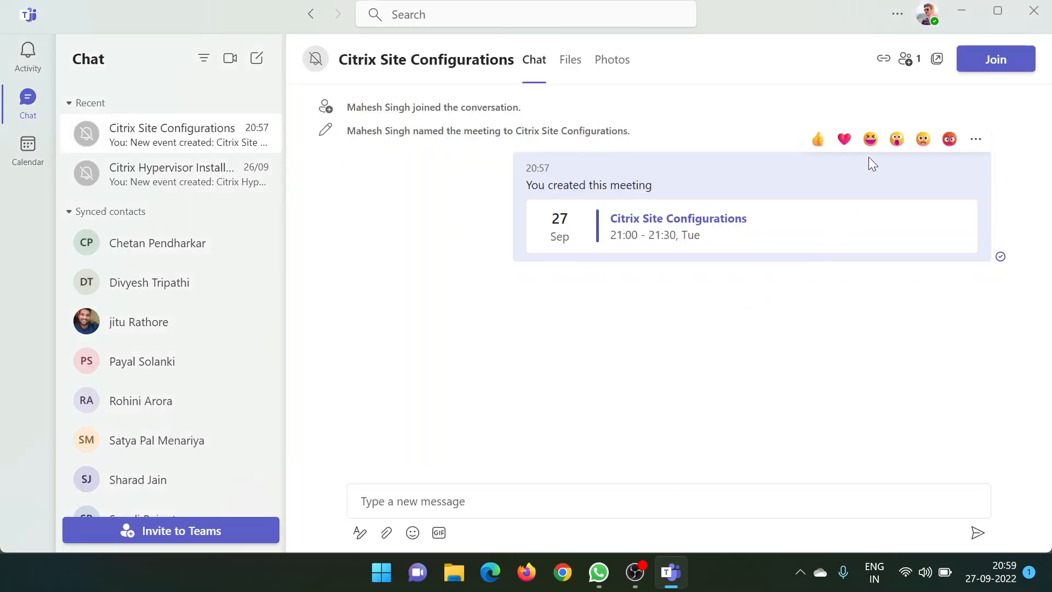
left_click(1007, 63)
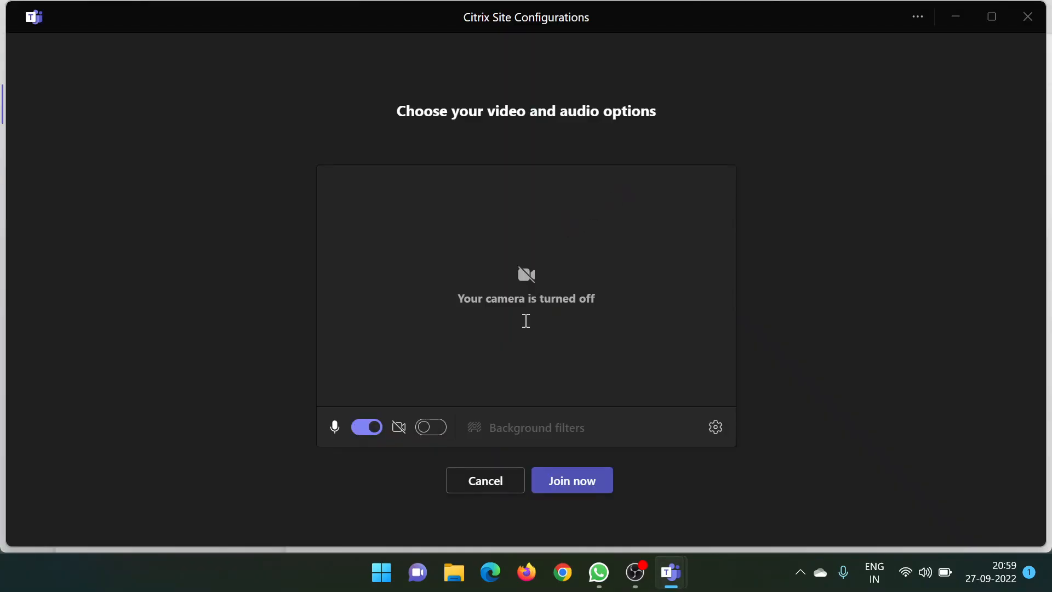
left_click(361, 428)
left_click(574, 491)
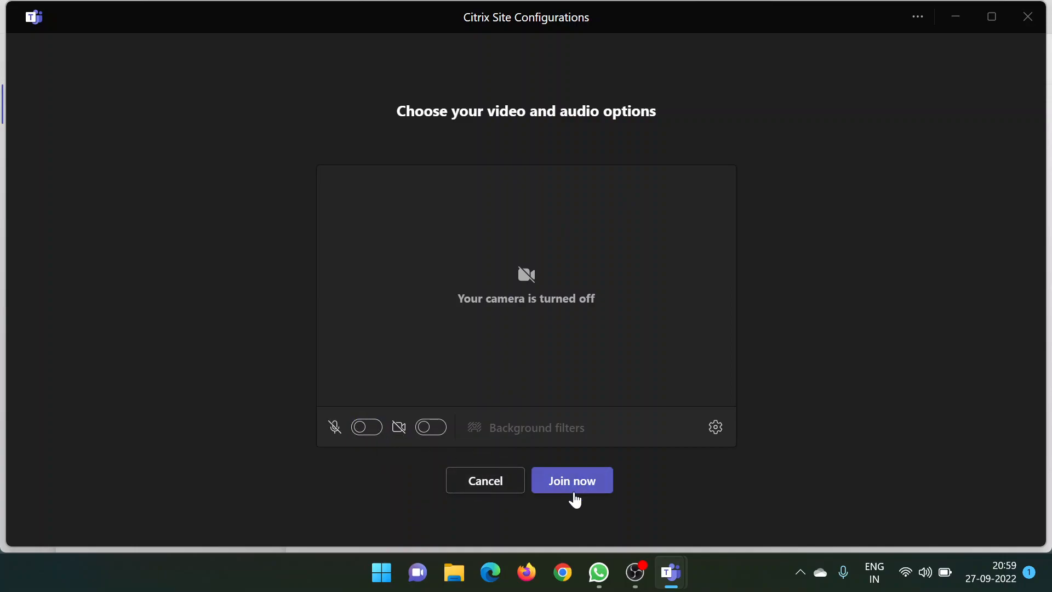
left_click(576, 488)
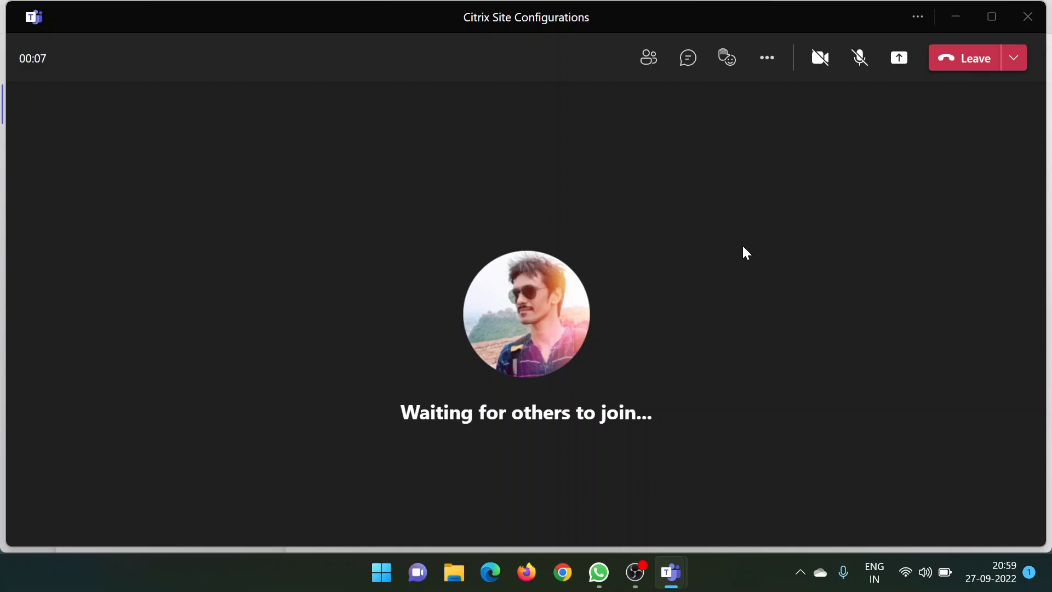
Share the entire screen in the meeting and show the desktop.
left_click(897, 65)
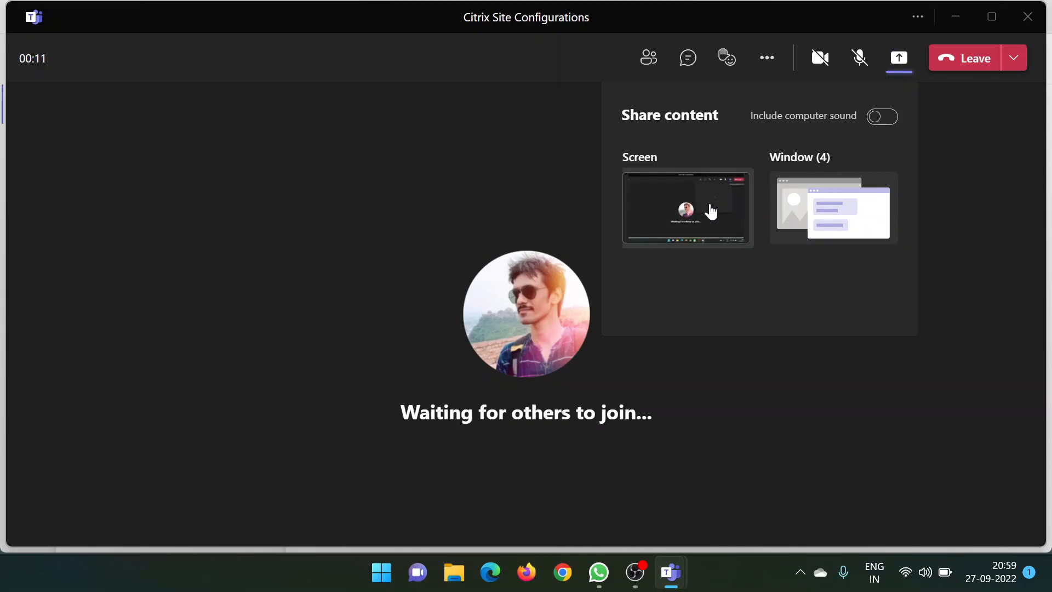
left_click(710, 211)
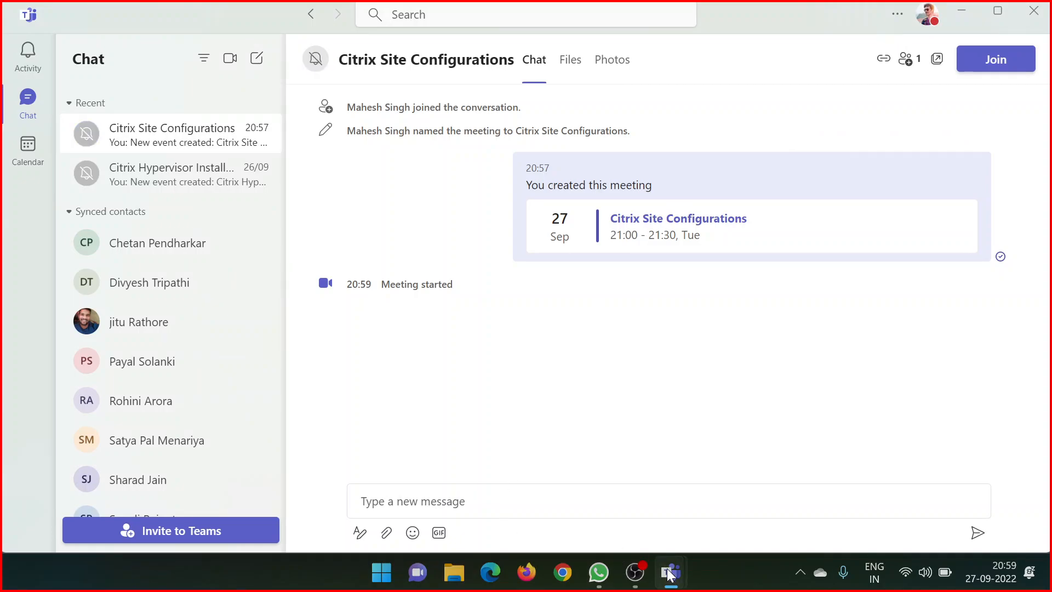
key("super+d")
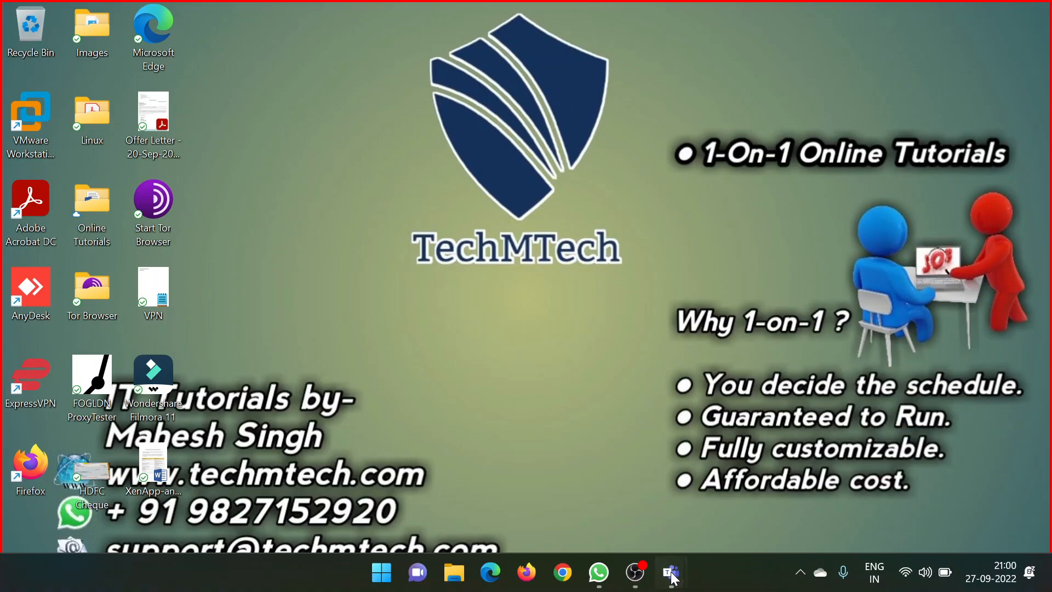
Return to the full meeting window and admit the desktop guest waiting in the lobby.
mouse_move(674, 577)
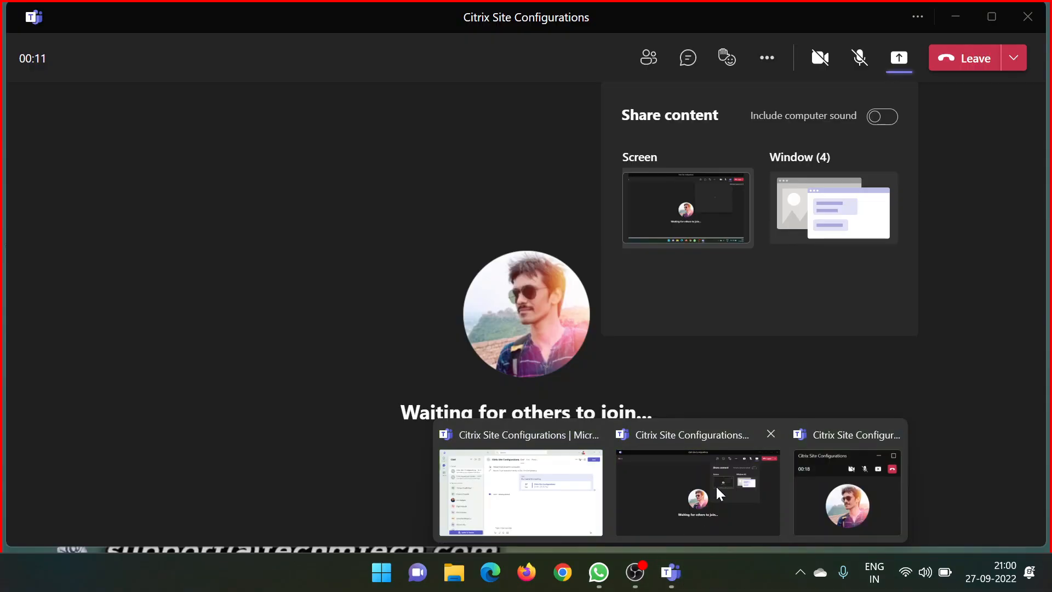
left_click(716, 485)
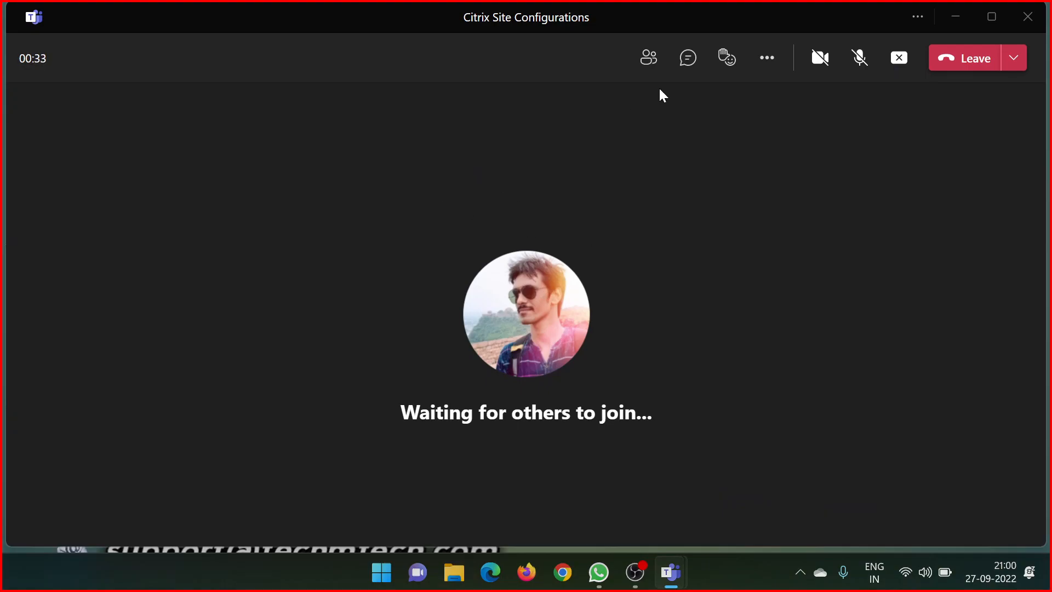
left_click(649, 60)
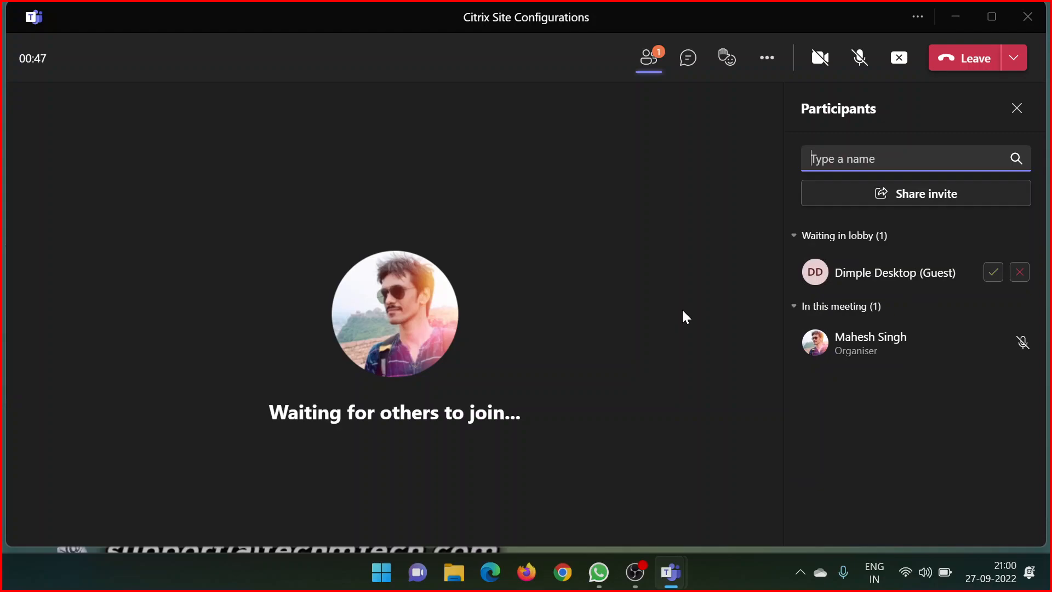
left_click(991, 275)
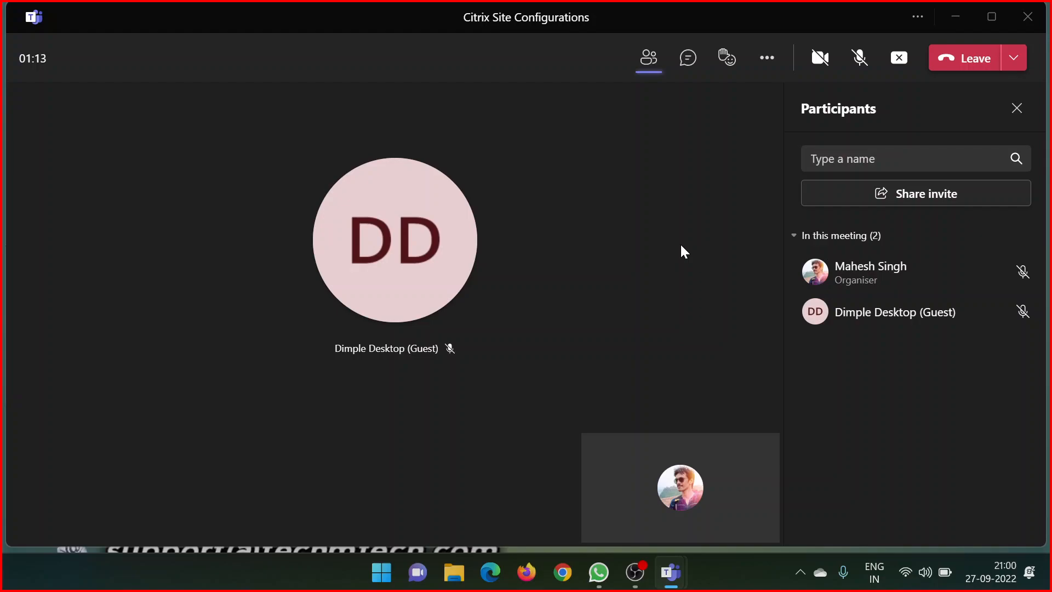
Unmute the microphone and reply "ok" in the meeting chat.
key("XF86AudioRaiseVolume")
left_click(860, 58)
left_click(689, 57)
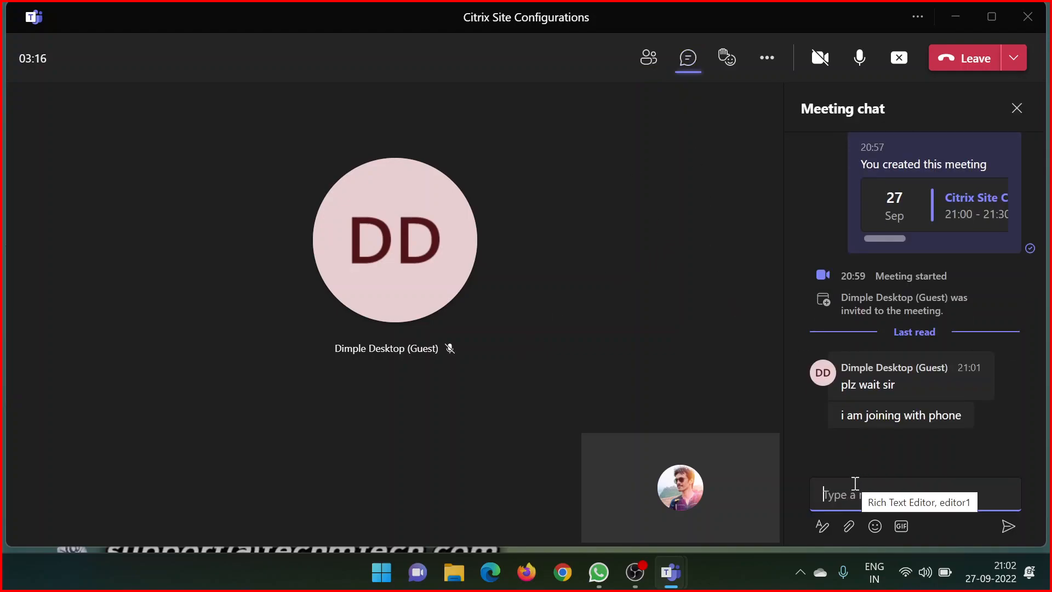
type("ok")
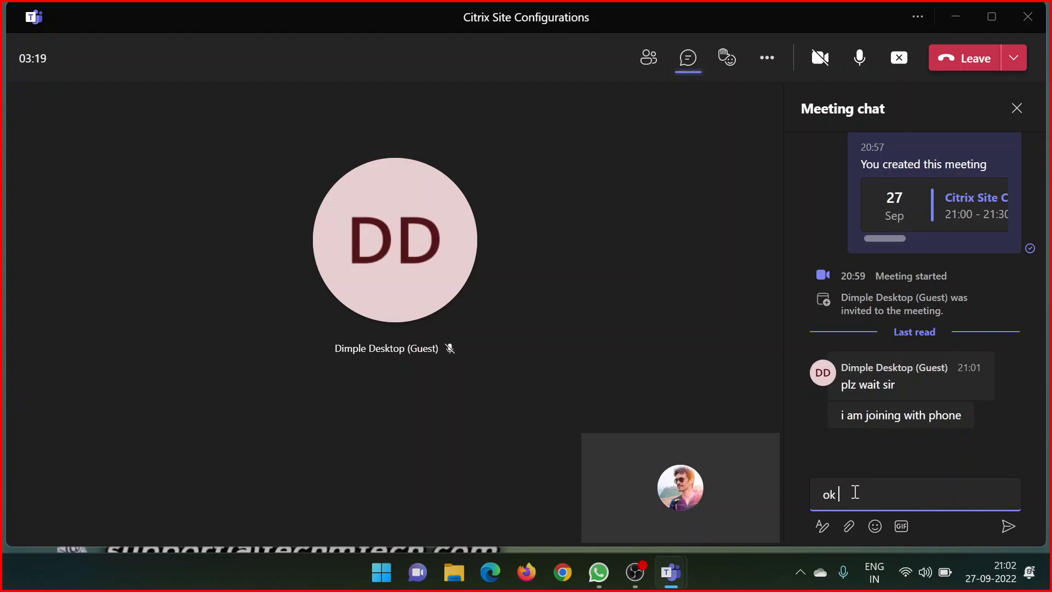
key("Return")
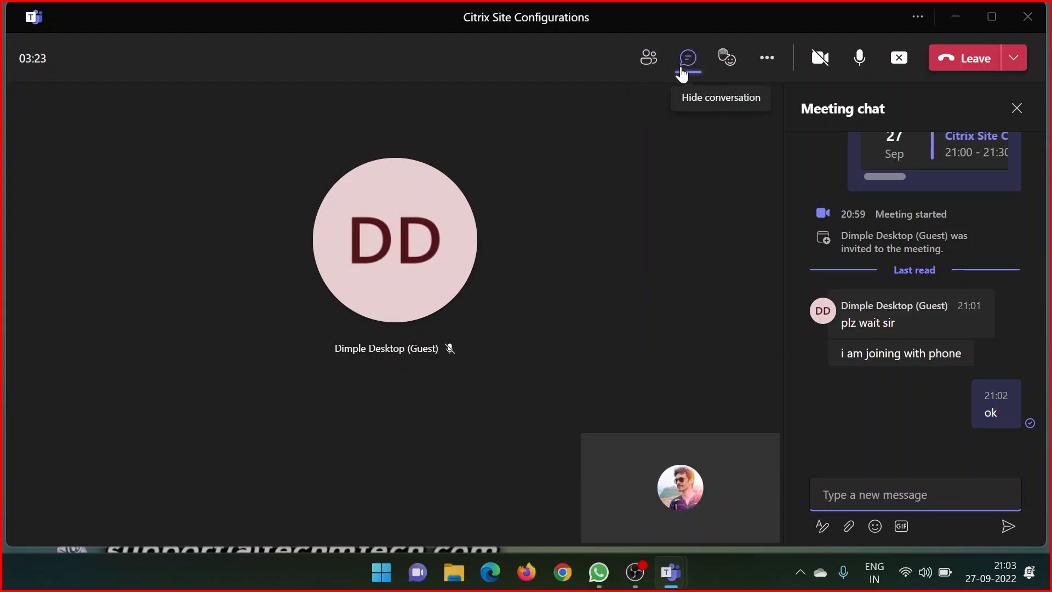
Turn on live captions for the meeting.
left_click(768, 65)
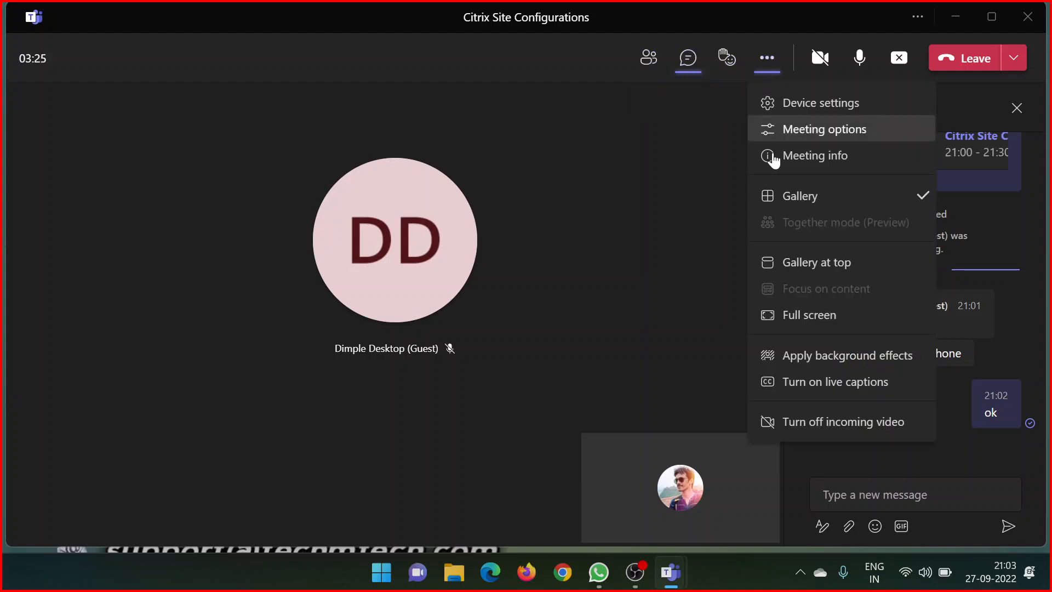
left_click(789, 378)
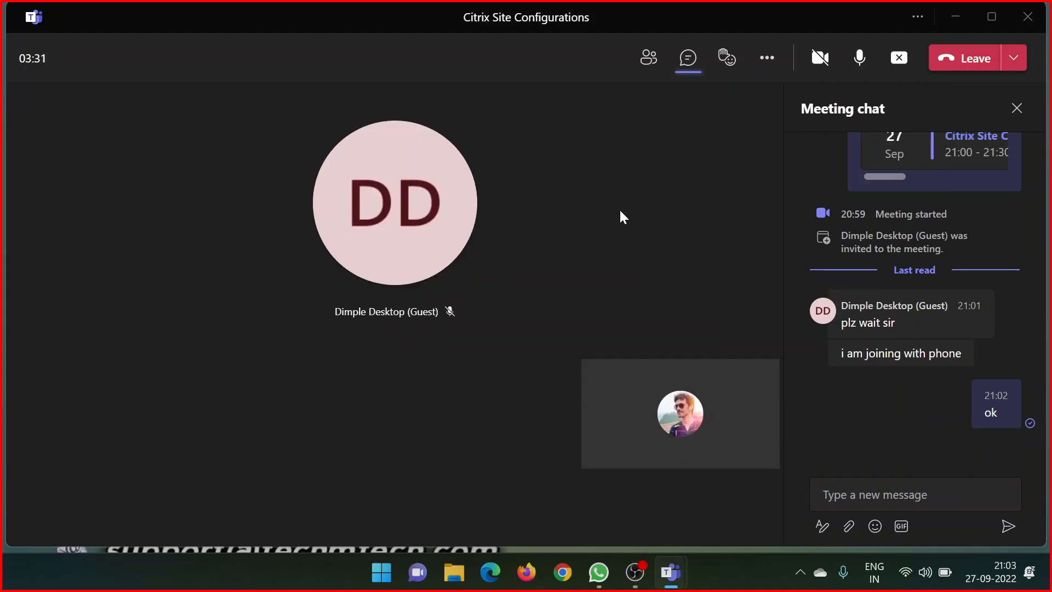
Admit the mobile participant from the lobby and dismiss the group meeting time-limit notice.
left_click(649, 57)
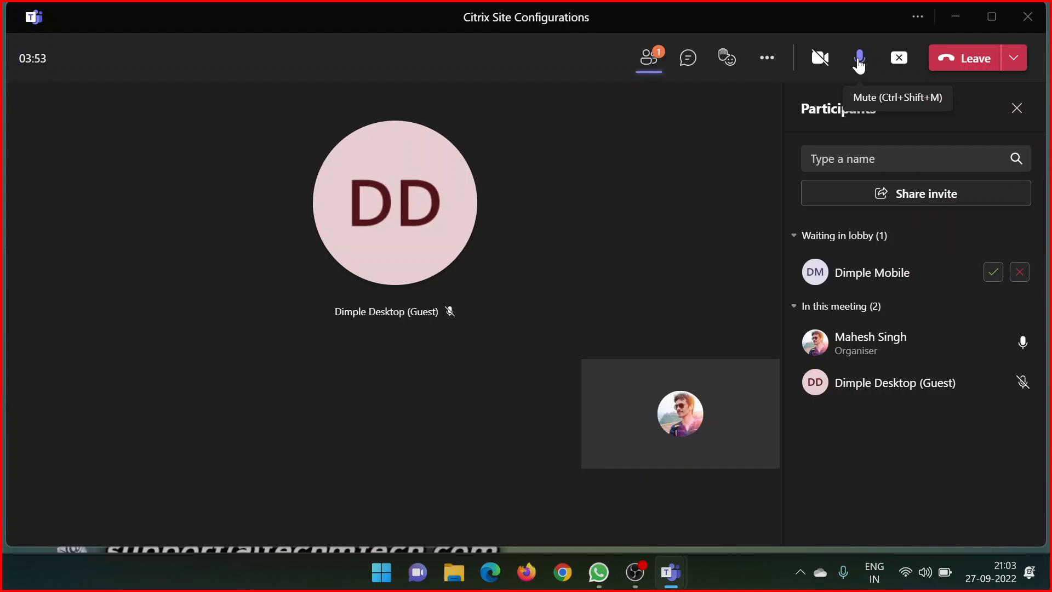
left_click(995, 273)
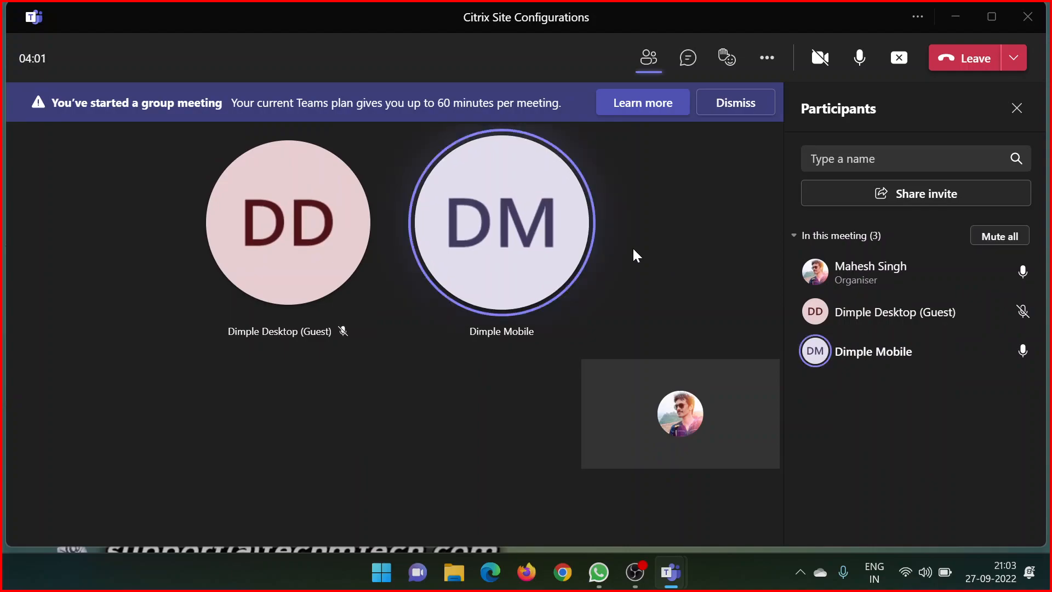
left_click(736, 103)
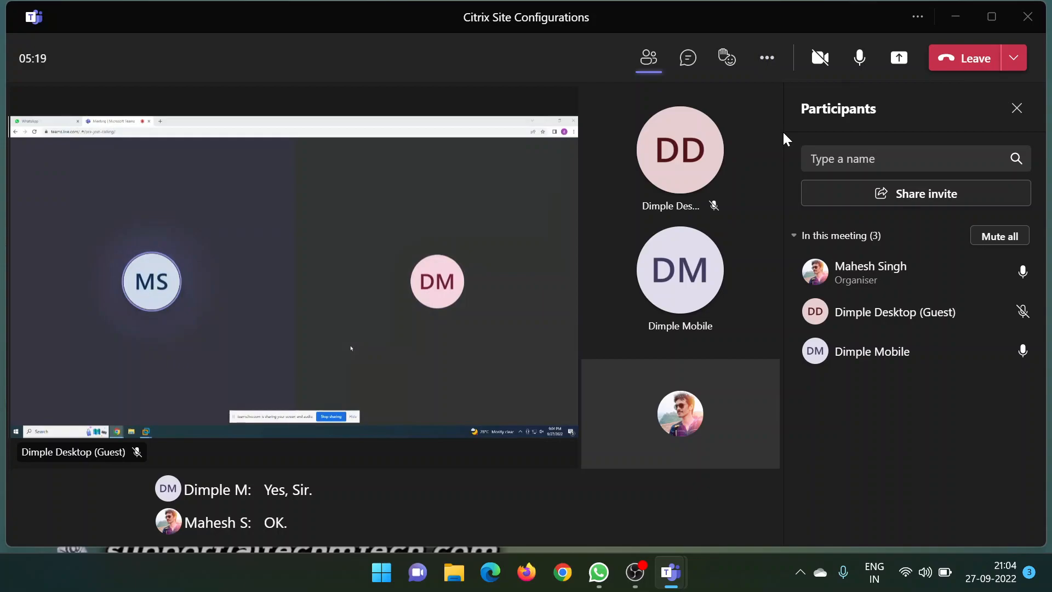
Close the participant list and set the meeting view to Focus on content.
left_click(1018, 110)
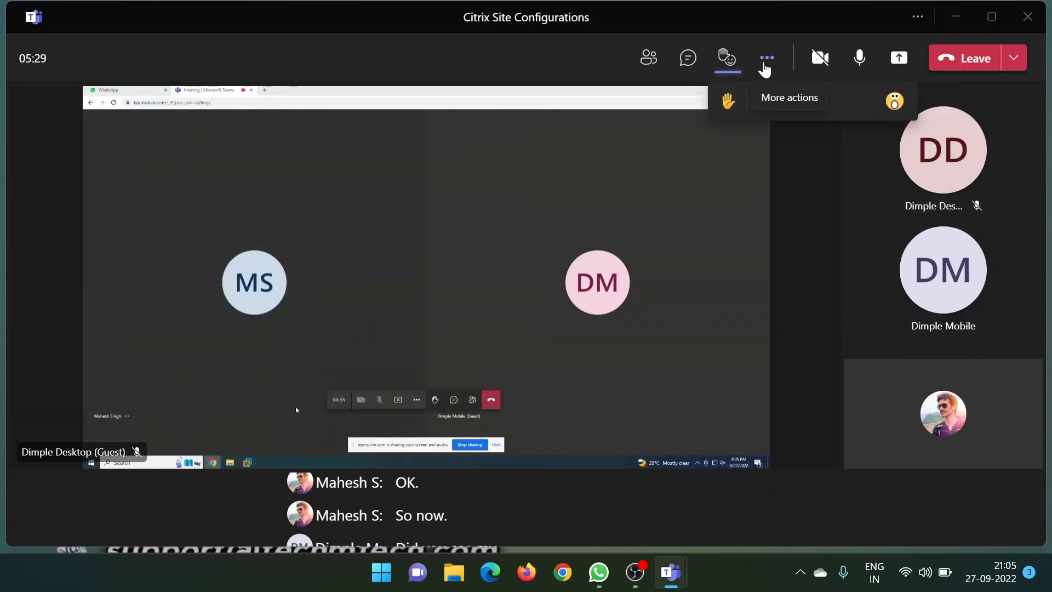
left_click(766, 67)
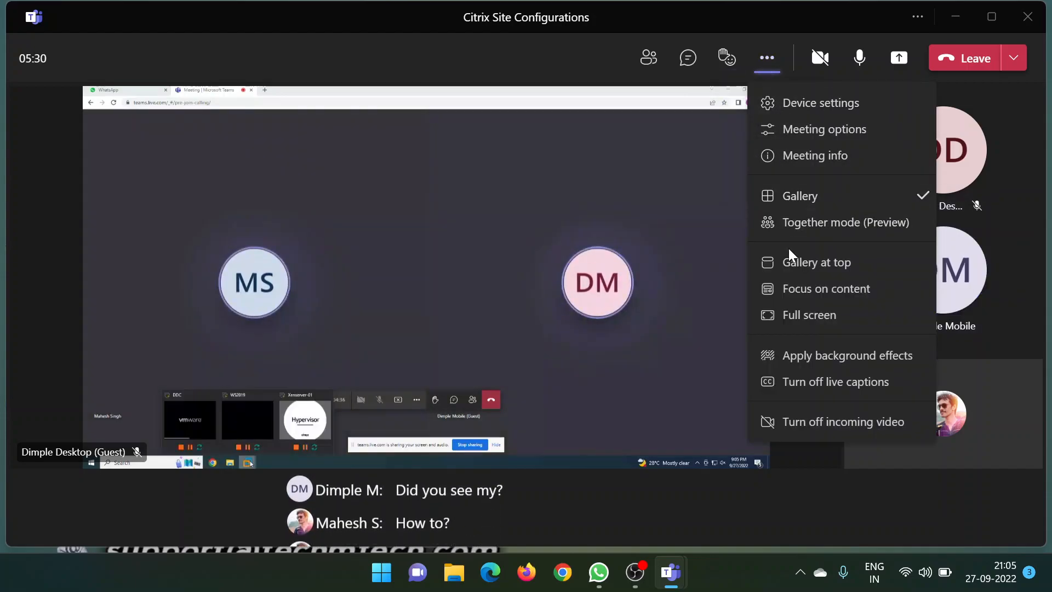
left_click(760, 289)
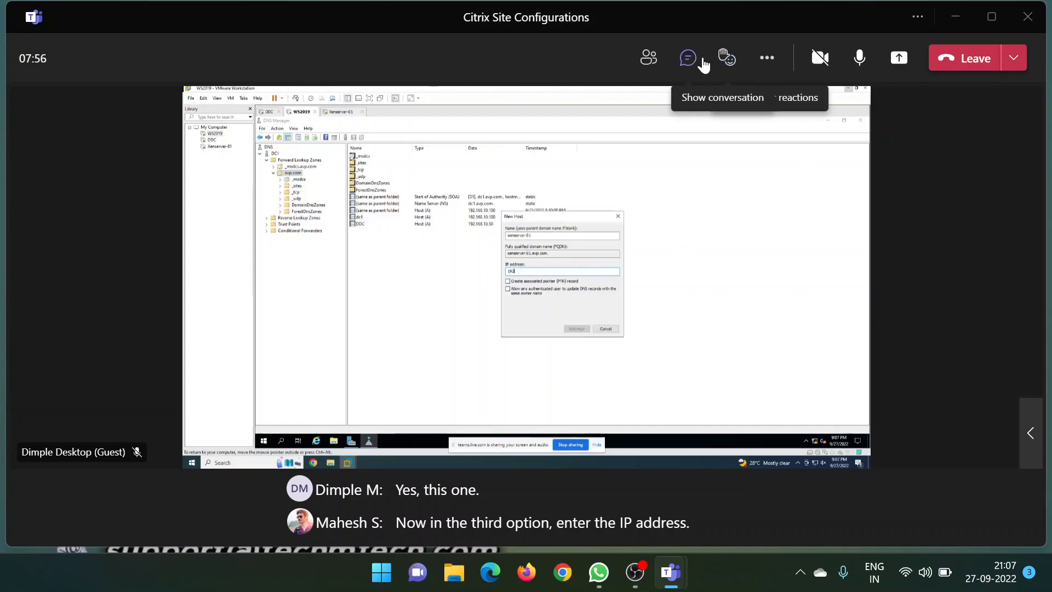
left_click(649, 58)
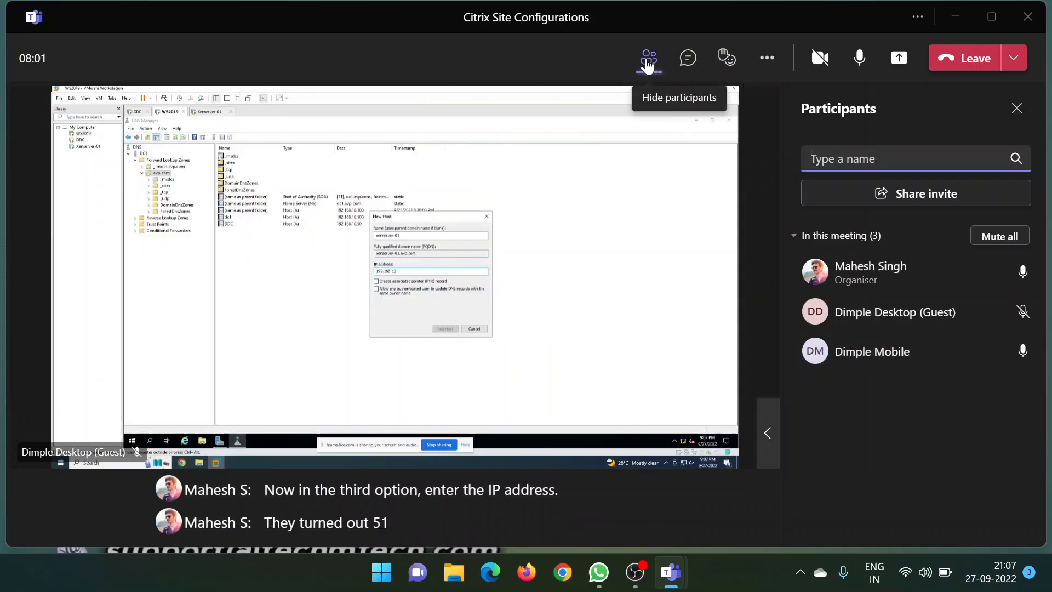
left_click(647, 64)
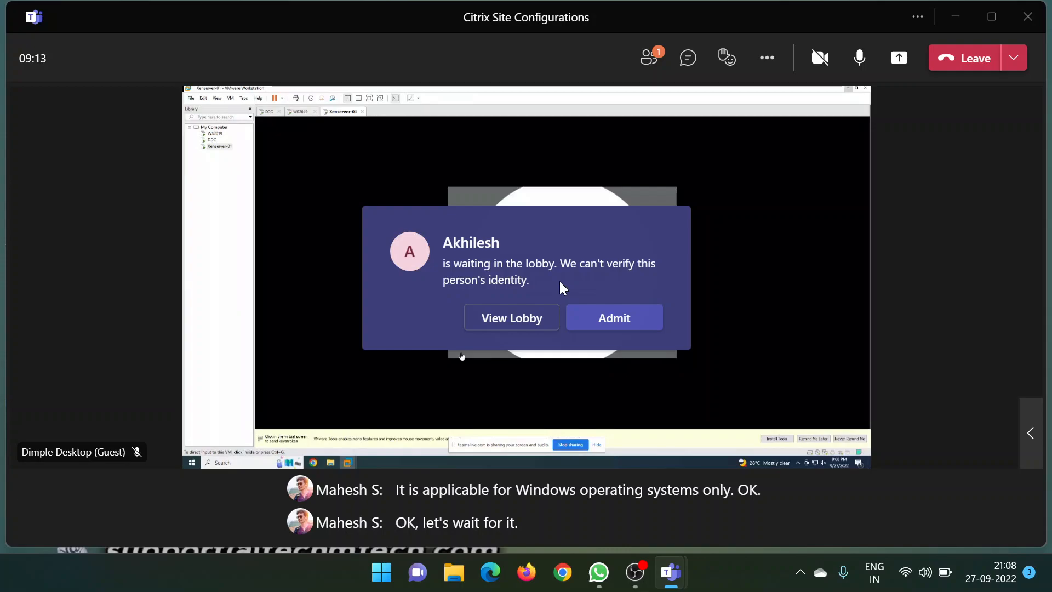
View the lobby, admit the waiting attendee and close the participant list.
left_click(516, 320)
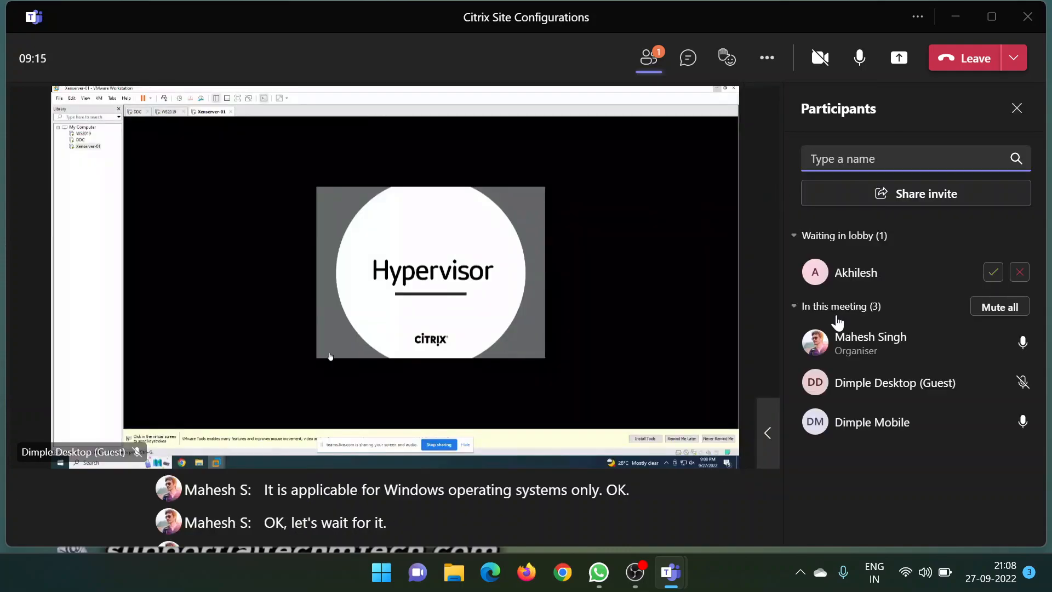
left_click(993, 277)
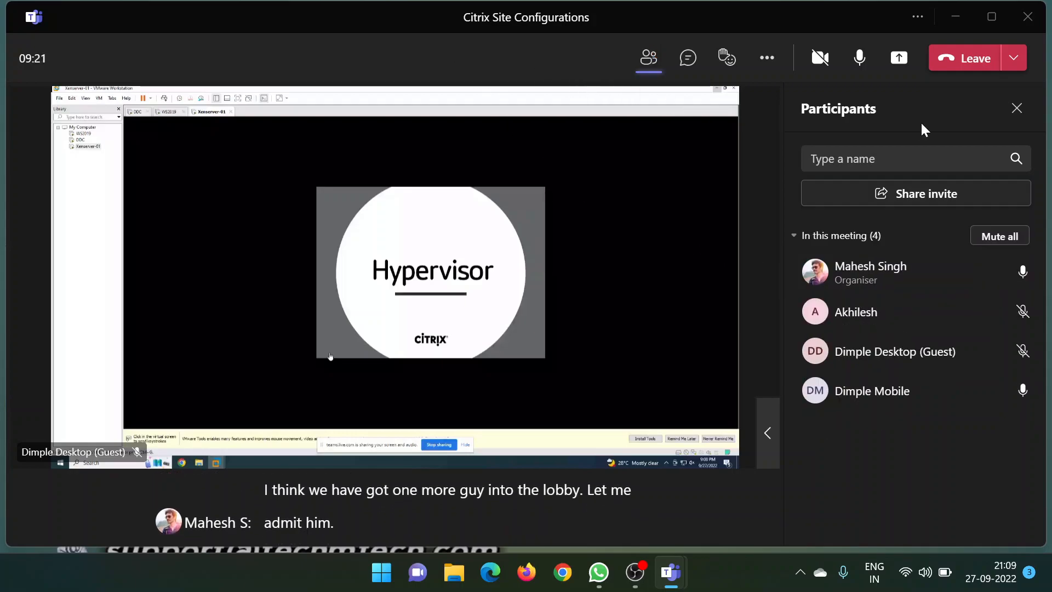
left_click(1018, 112)
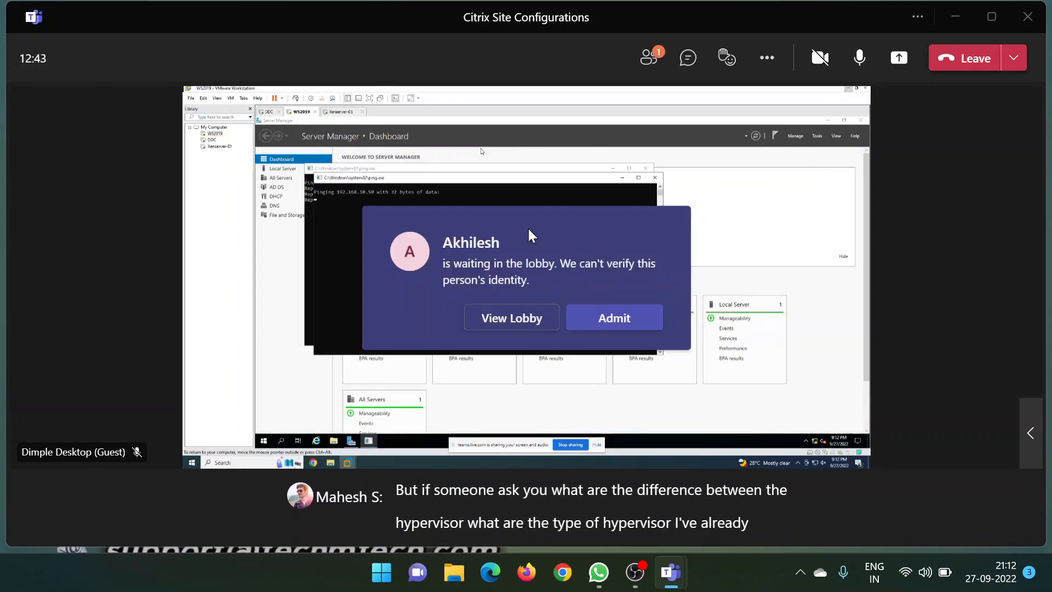
Admit the attendee waiting in the lobby again, and check the meeting chat and participant list.
left_click(600, 321)
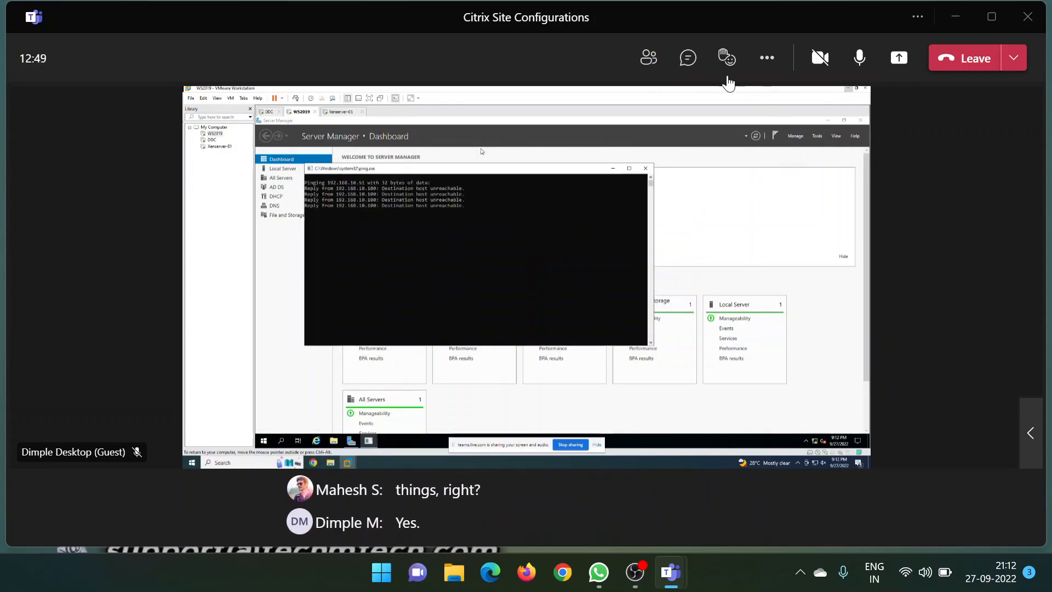
left_click(692, 58)
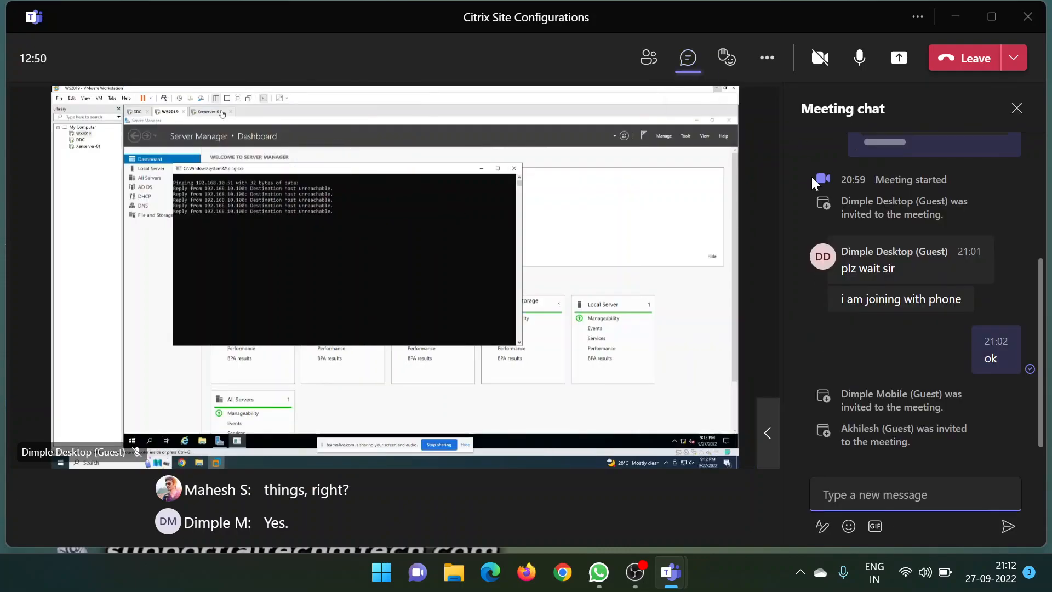
left_click(688, 60)
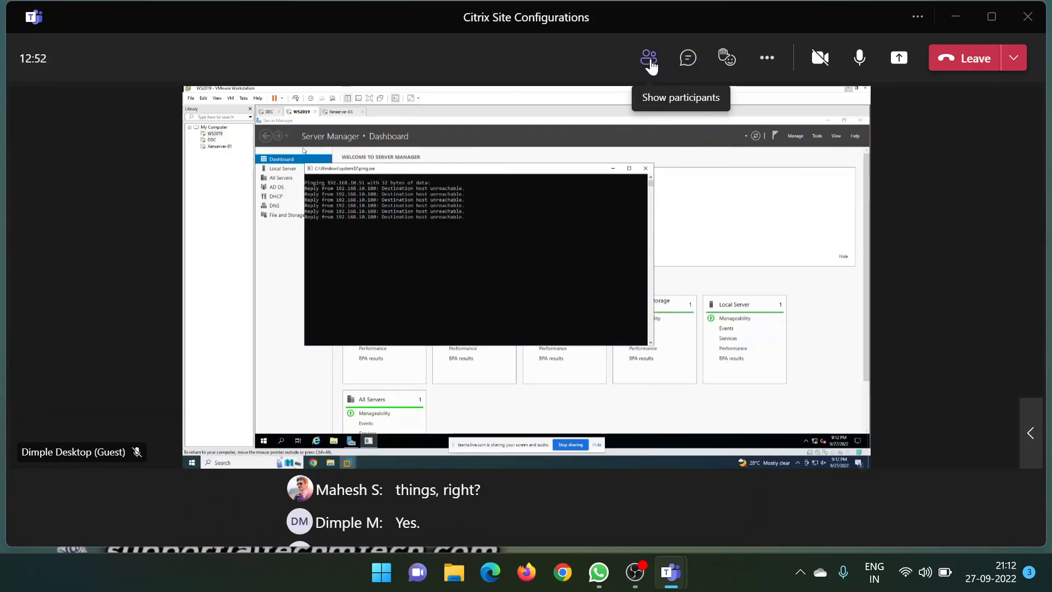
left_click(649, 64)
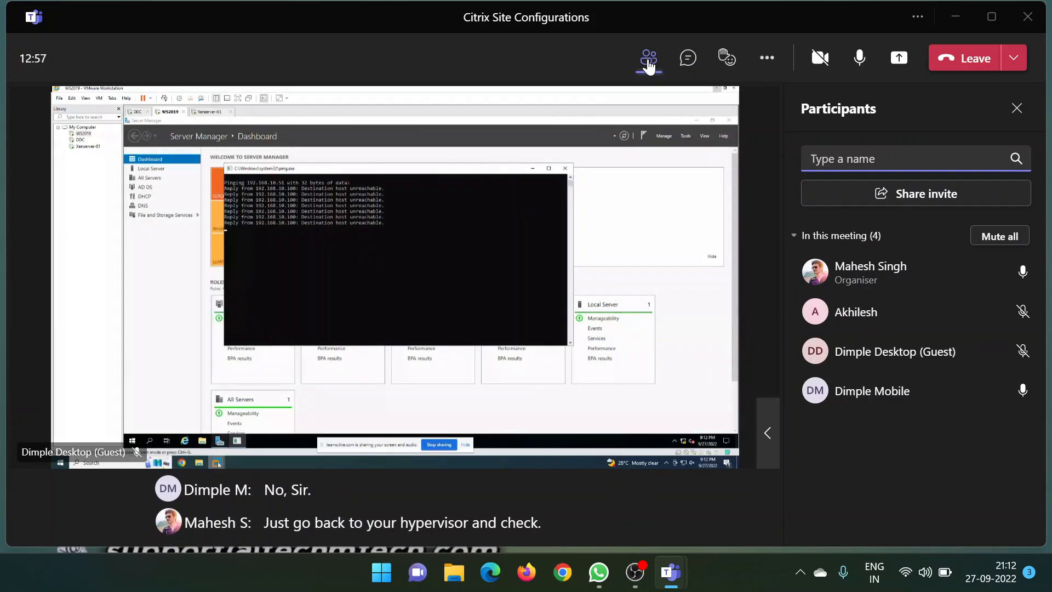
left_click(649, 64)
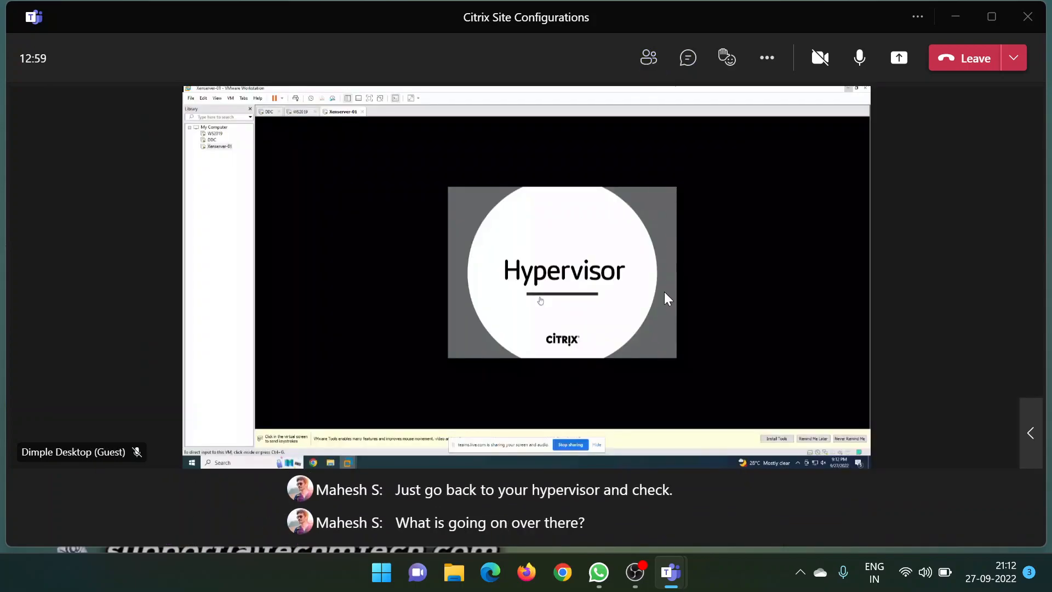
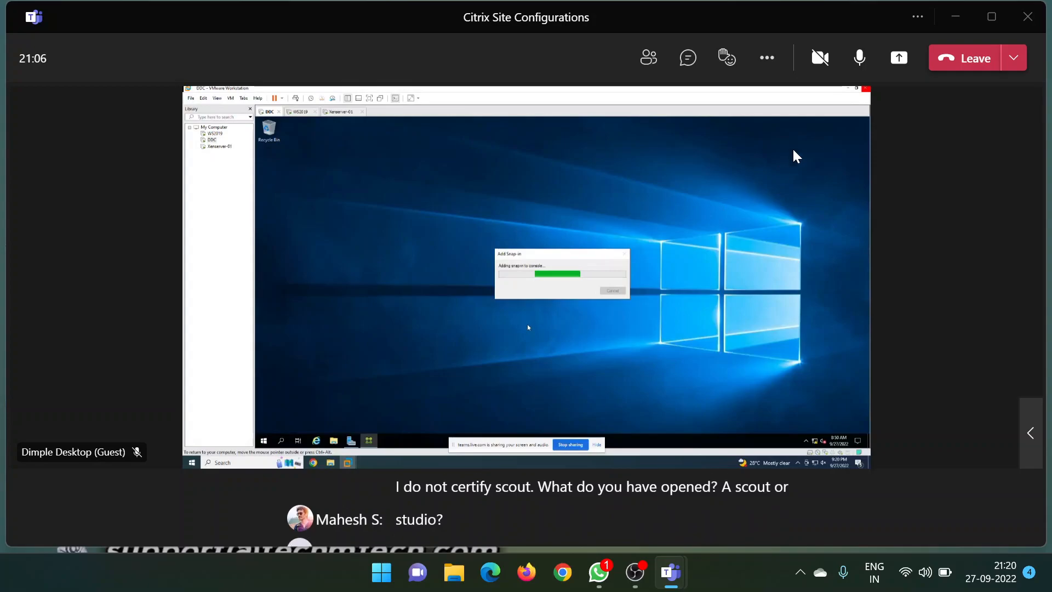
left_click(766, 60)
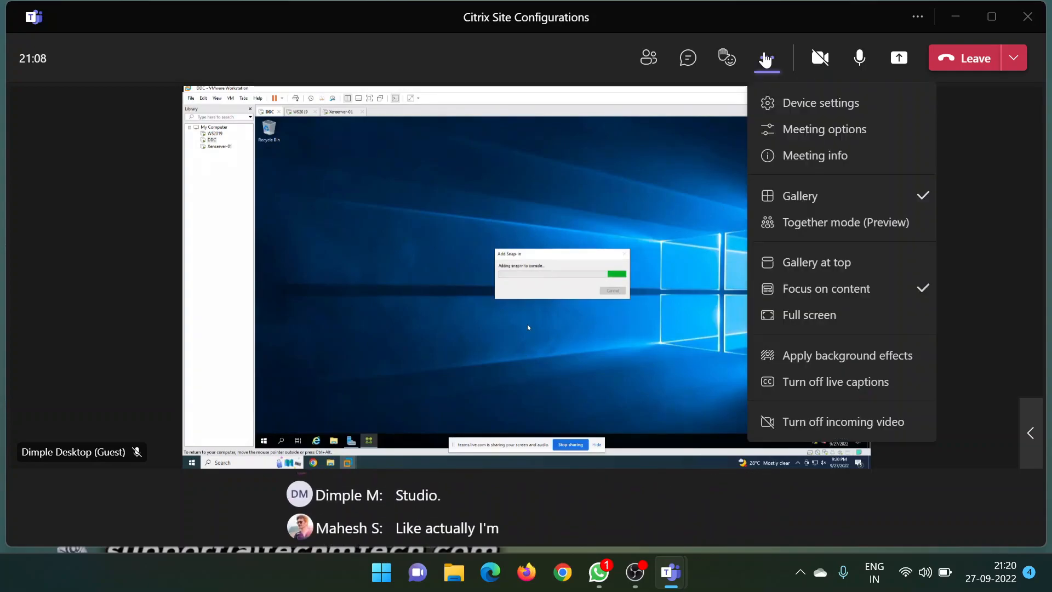
left_click(692, 176)
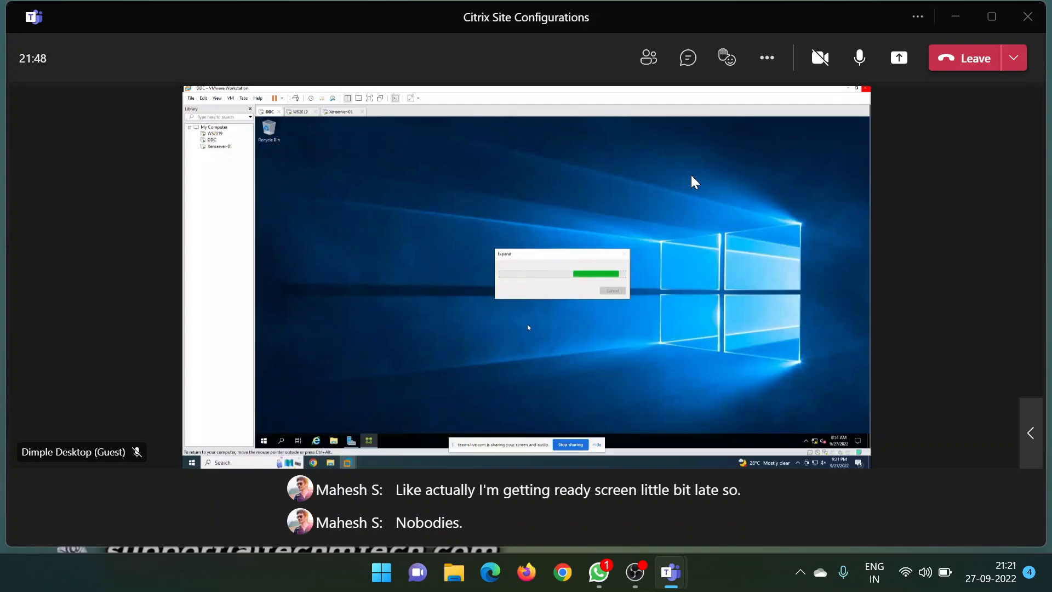
Maximize the Citrix Site Configurations meeting window and check the list of participants.
left_click(648, 55)
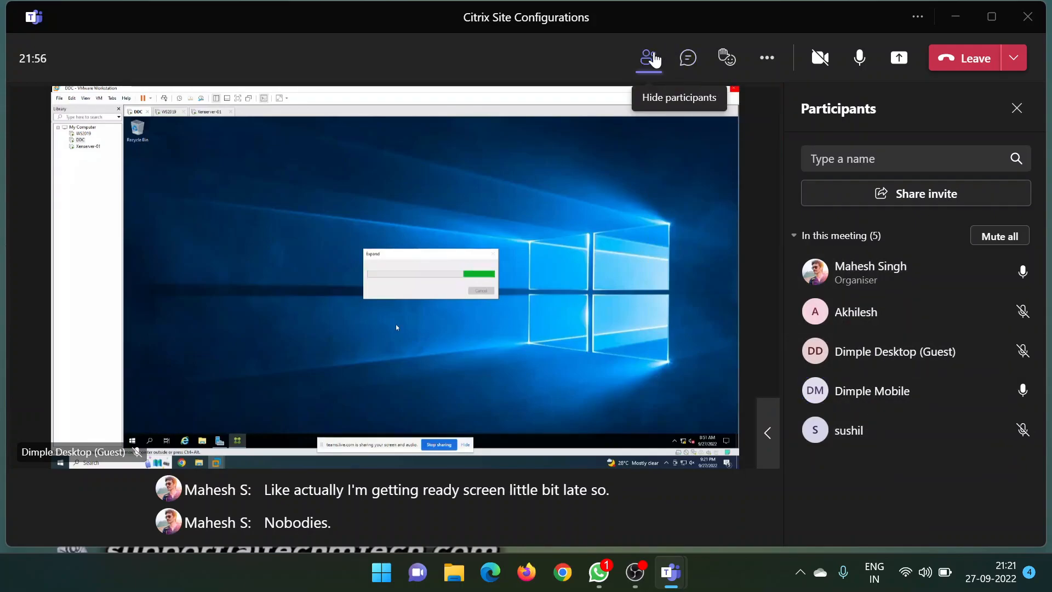
left_click(650, 59)
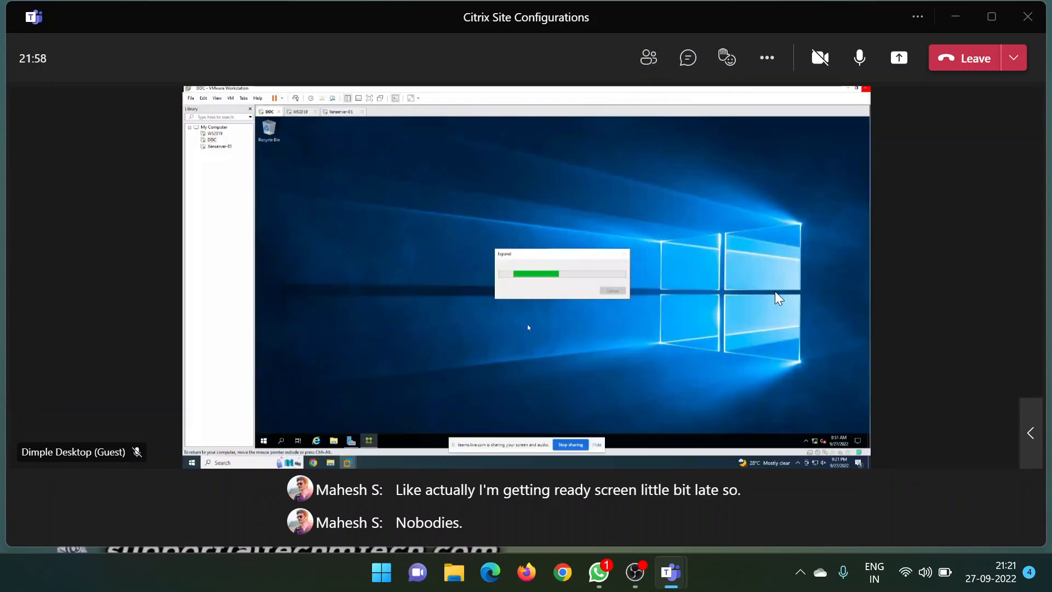
left_click(767, 65)
left_click(680, 168)
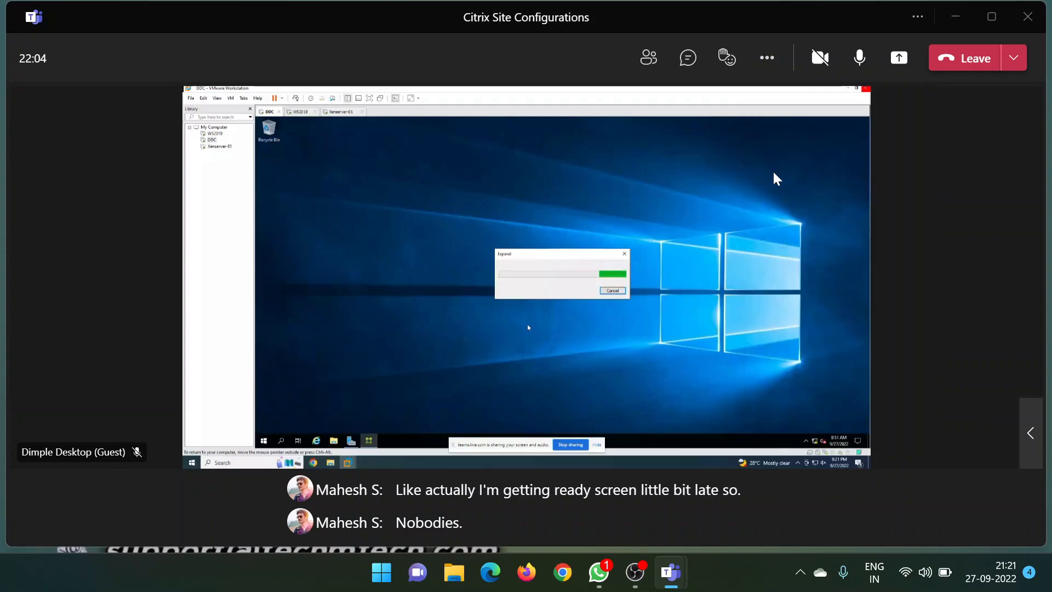
double_click(577, 18)
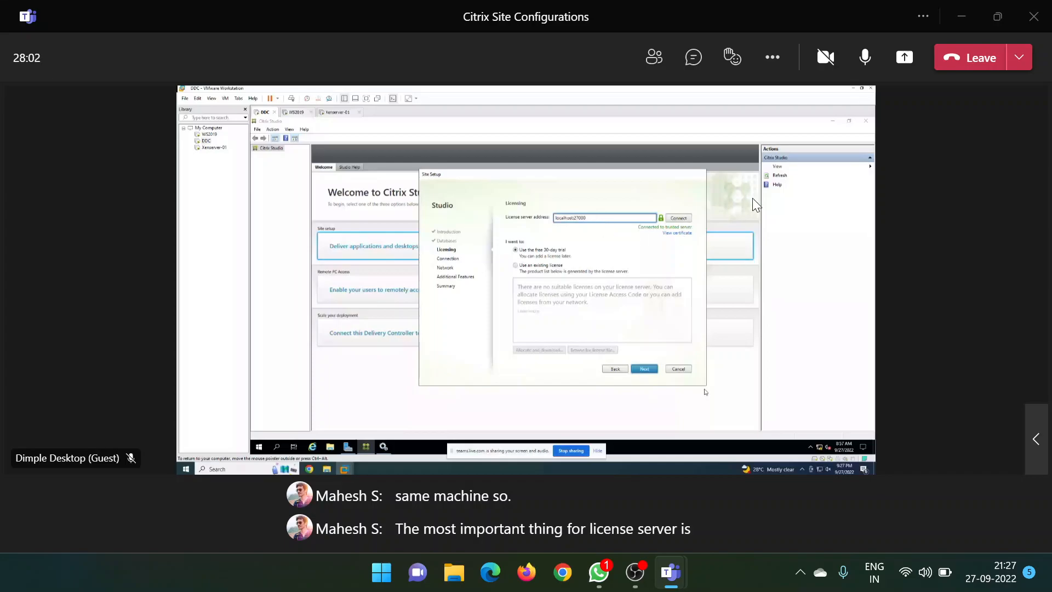
left_click(654, 58)
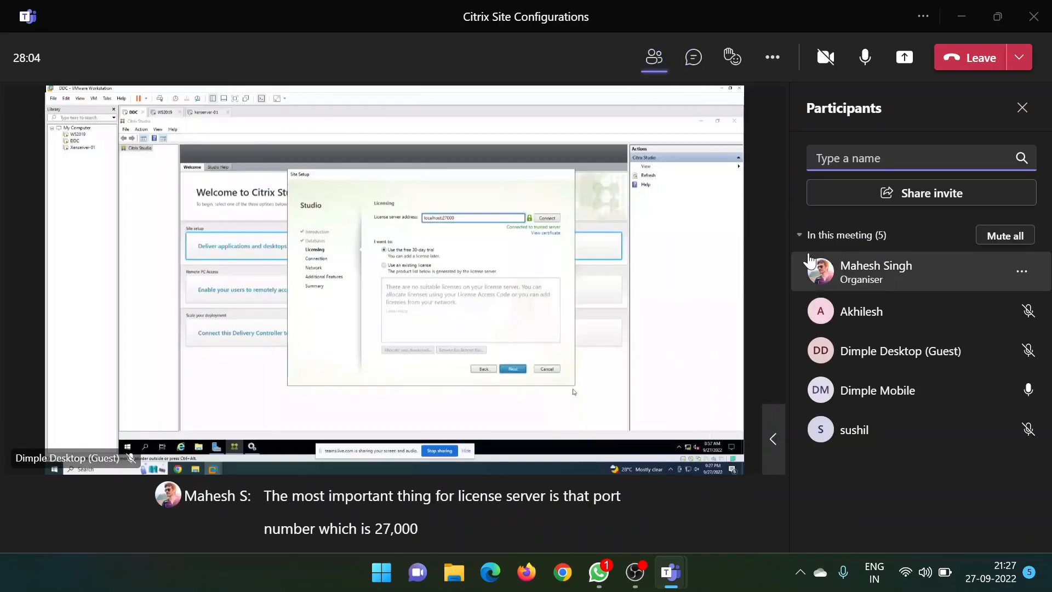
left_click(654, 57)
Switch to WhatsApp, send the copied Teams meeting link to the student with unread messages, and minimize the chat window.
left_click(600, 572)
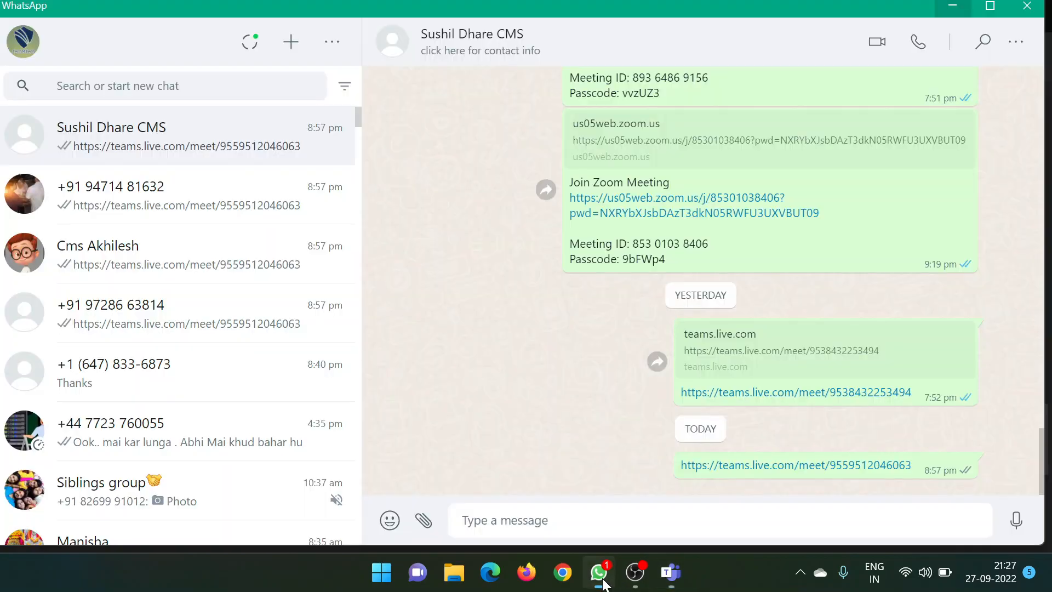
left_click(202, 146)
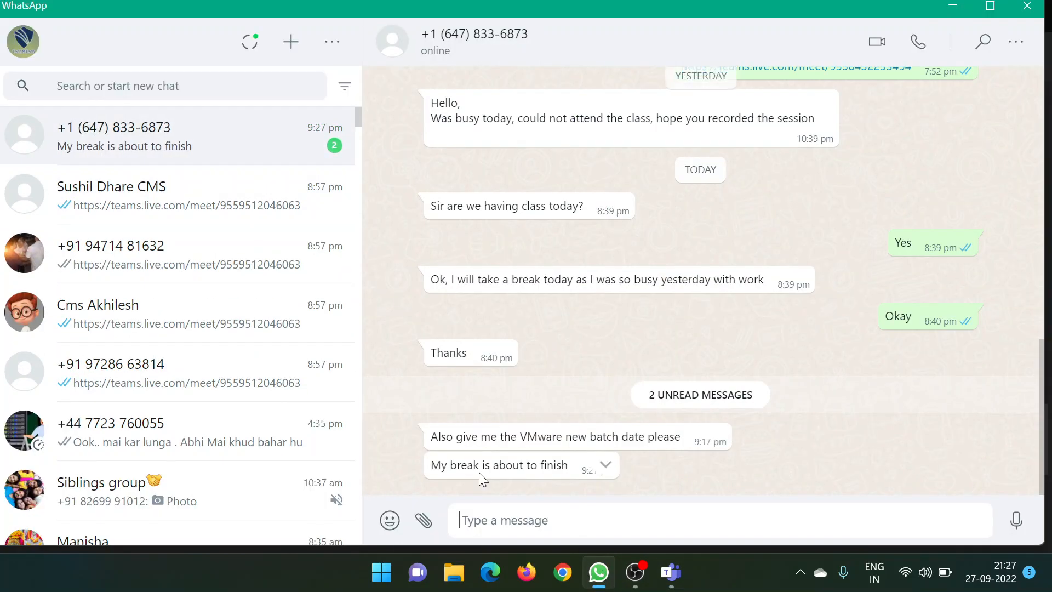
left_click(518, 527)
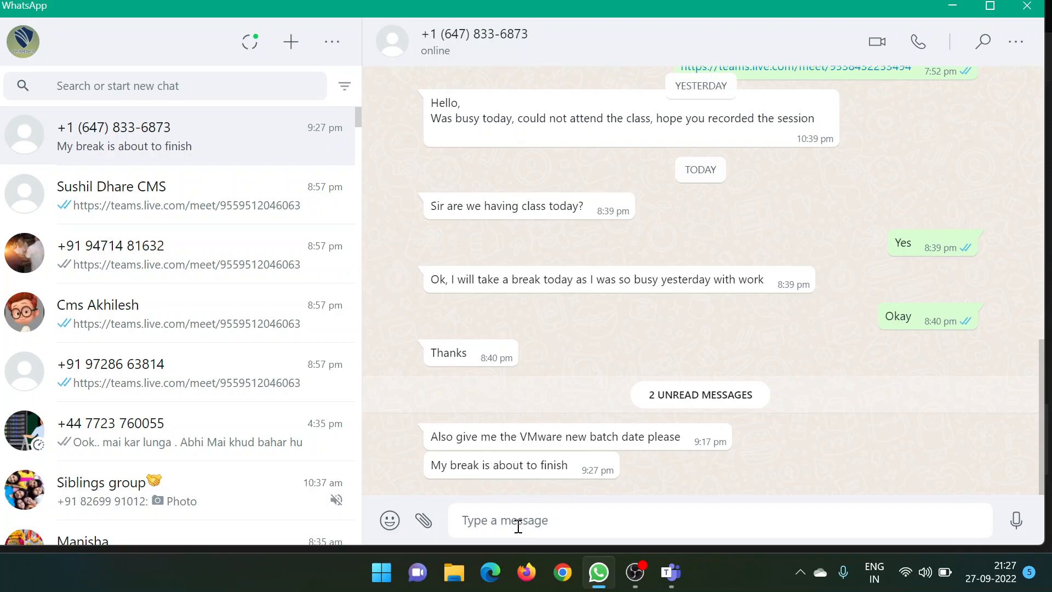
key("ctrl+v")
key("Return")
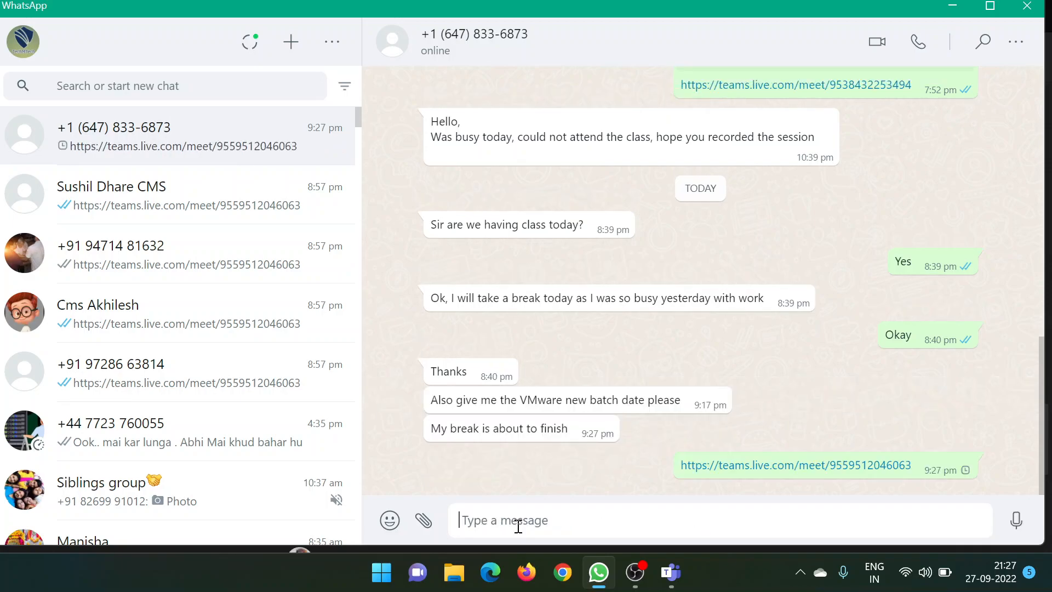
left_click(953, 5)
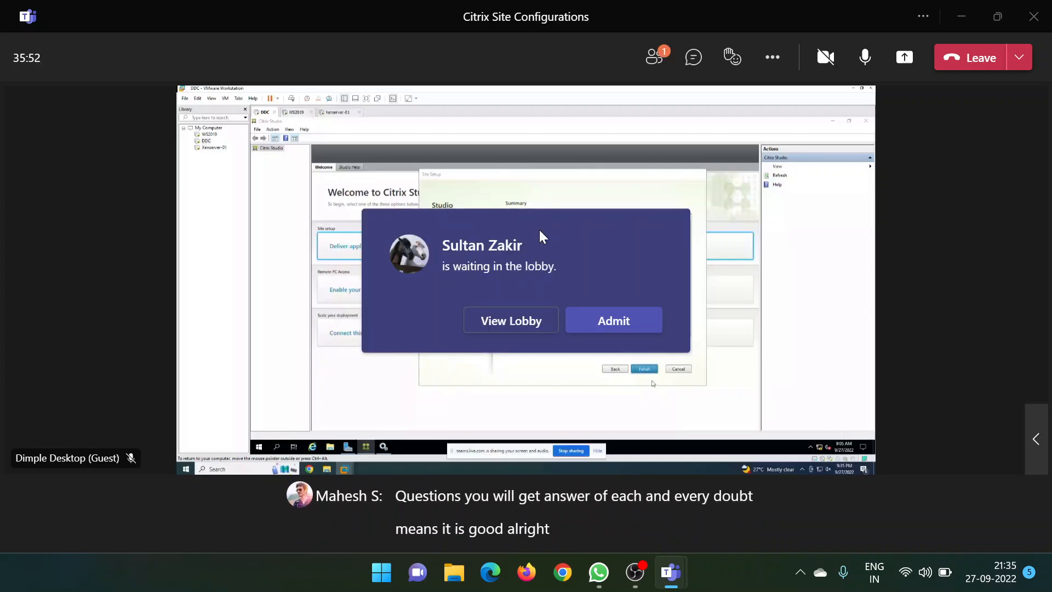
Admit the attendee waiting in the lobby and check the meeting's participant list.
left_click(596, 324)
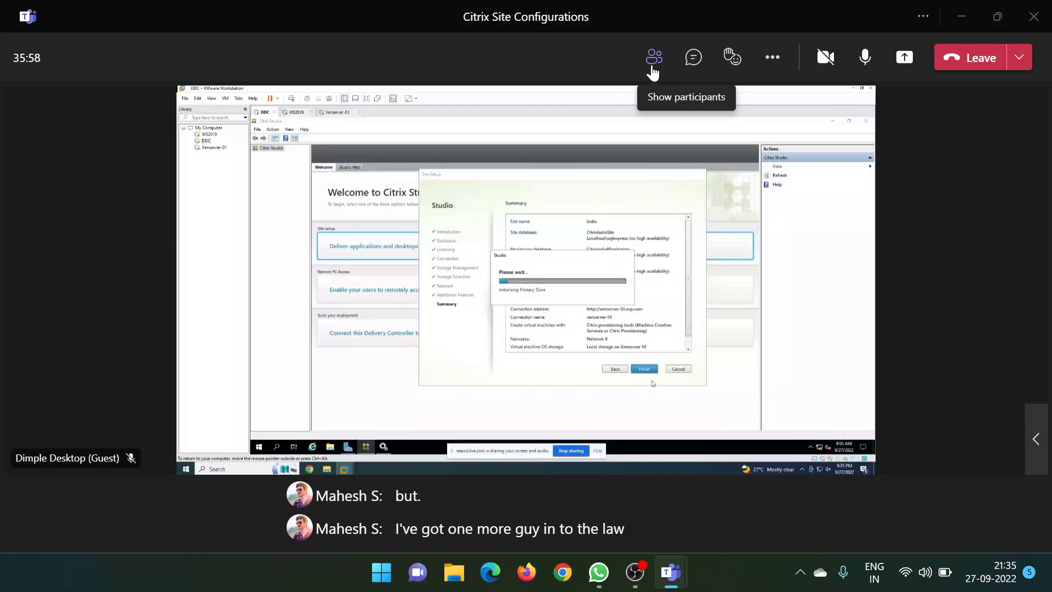
left_click(653, 58)
left_click(653, 68)
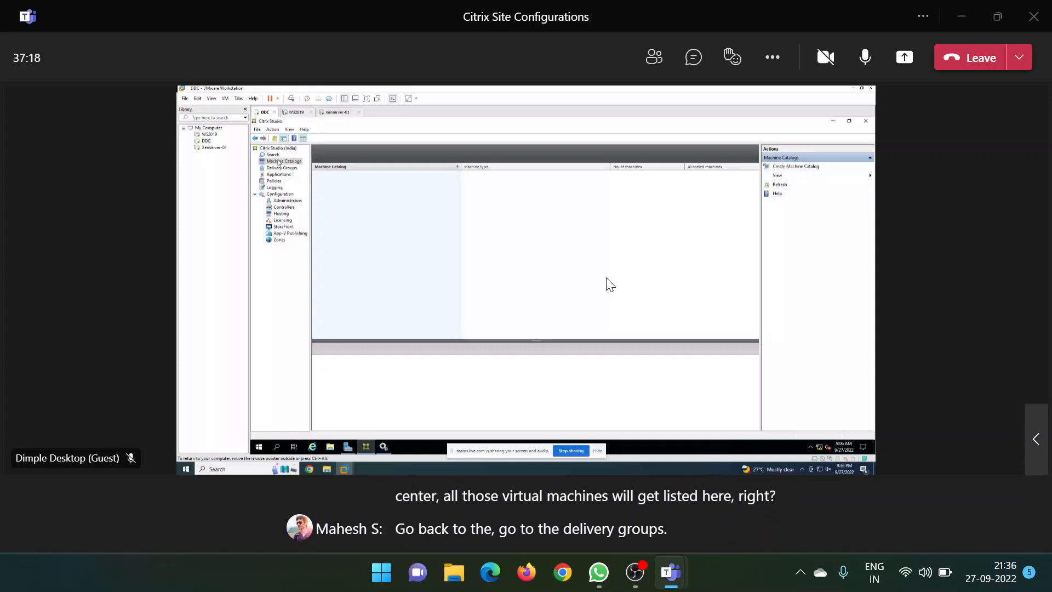
left_click(282, 168)
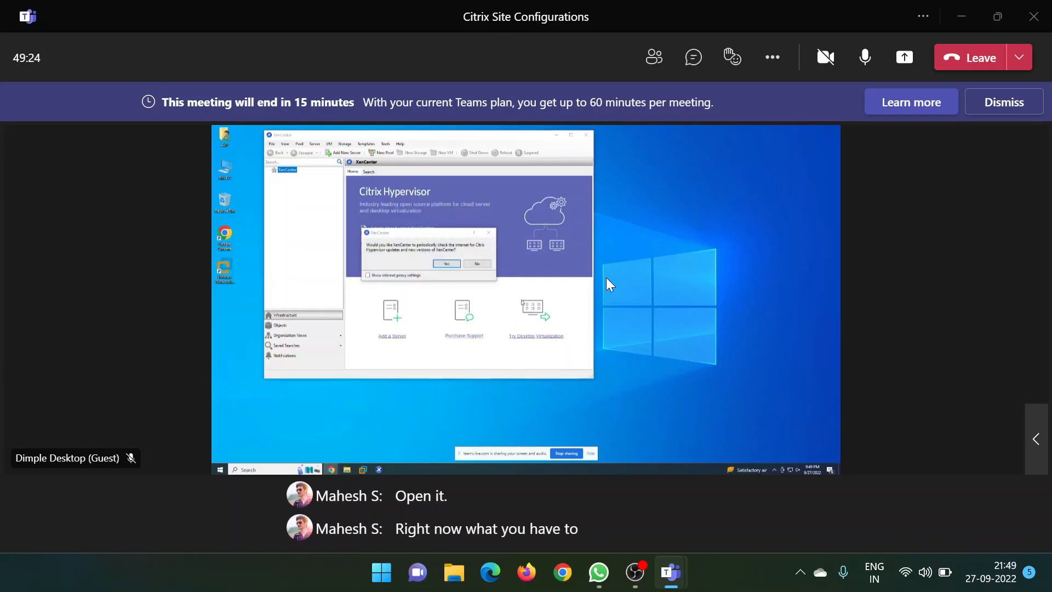
Dismiss the notice about the meeting ending in 15 minutes and the closing Teams thank-you screen.
left_click(1018, 104)
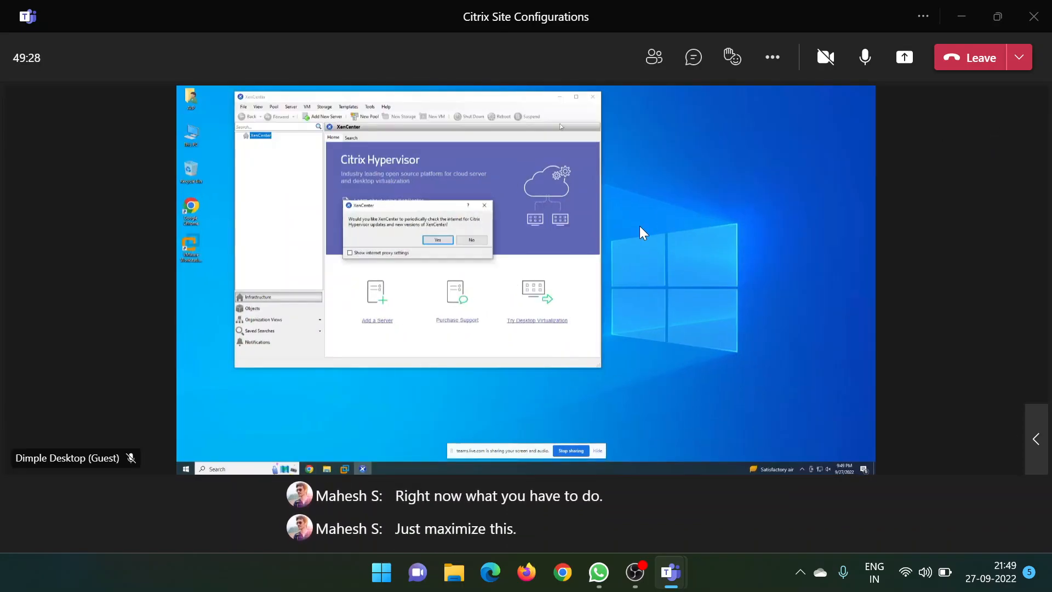
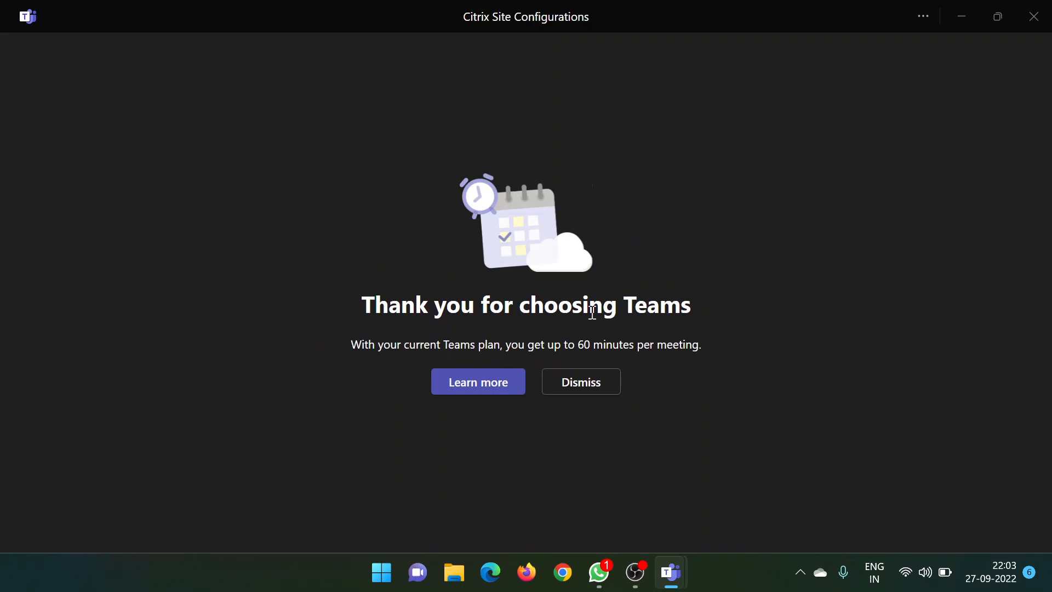
left_click(592, 385)
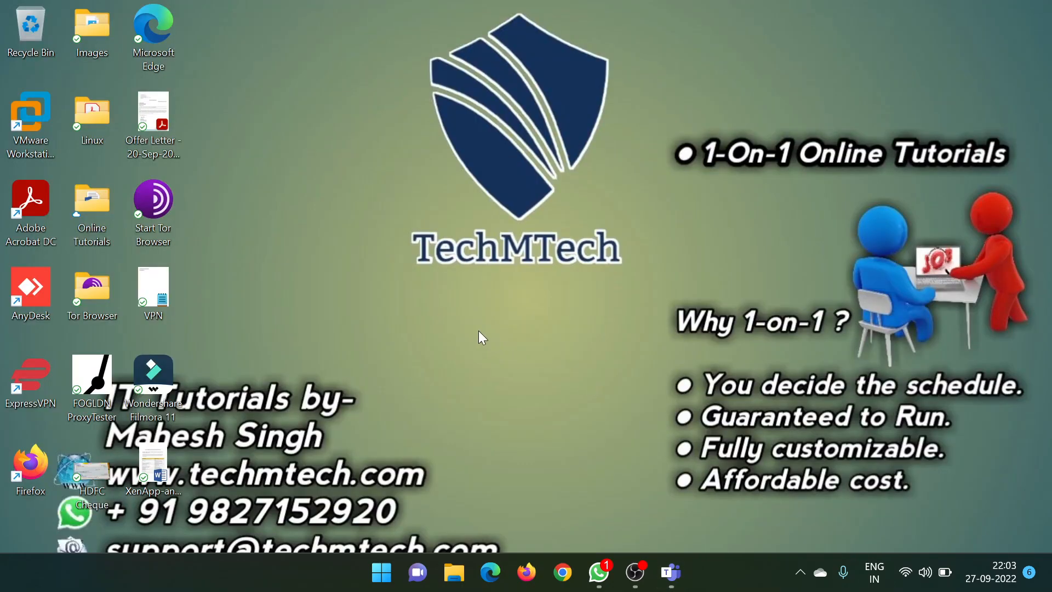
right_click(671, 569)
left_click(606, 366)
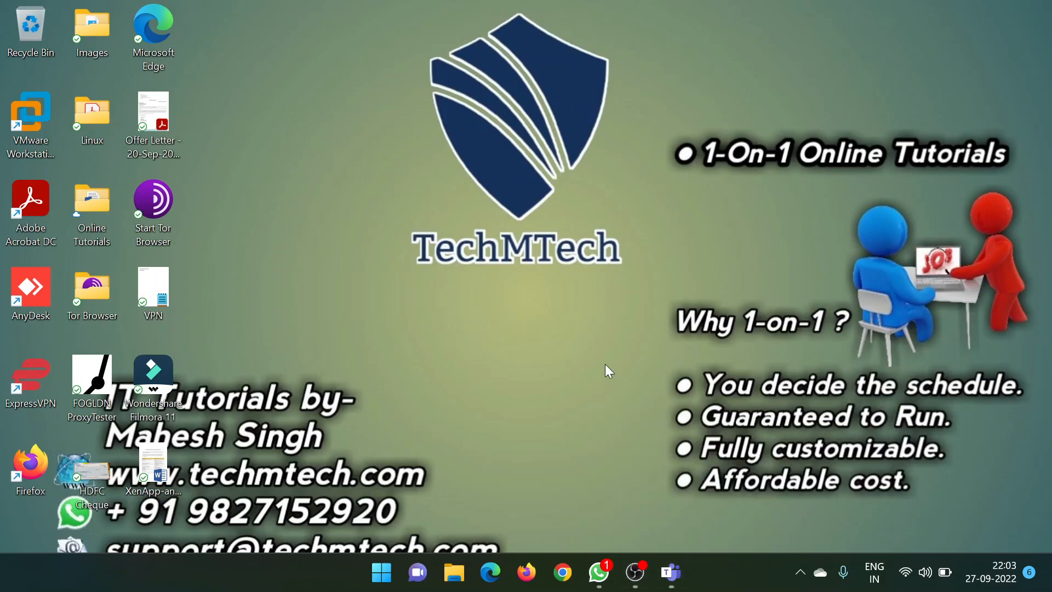